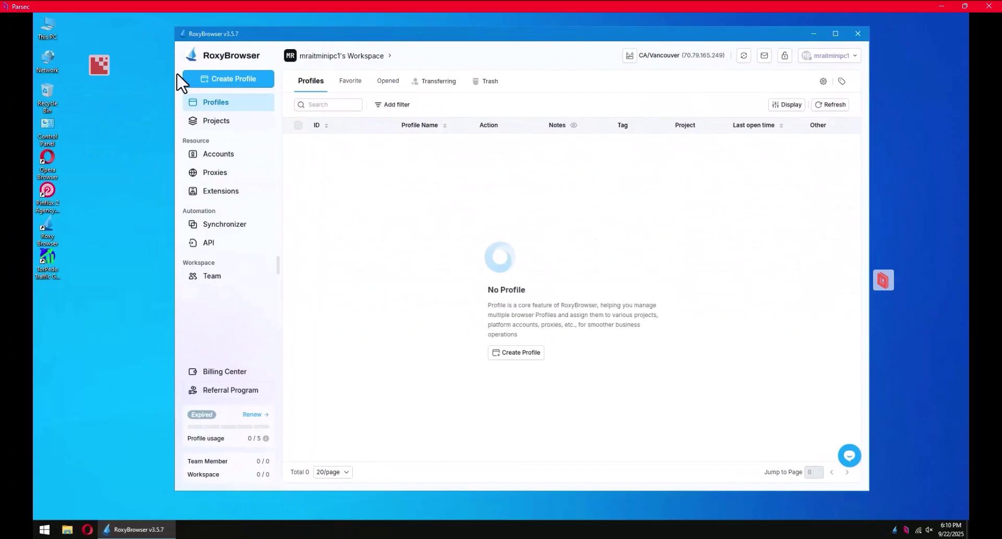
- Create a new project named facebook
drag(408, 37, 439, 39)
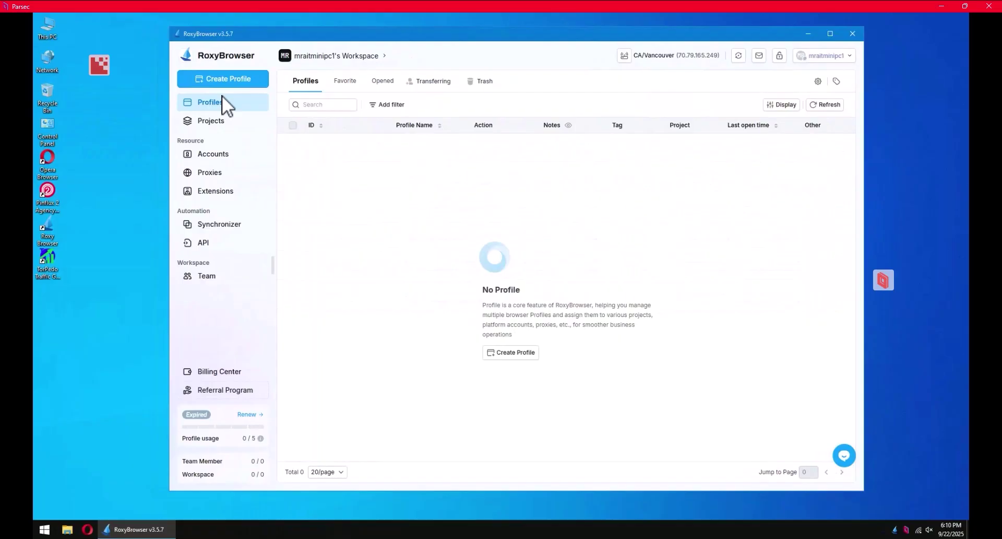
click(235, 128)
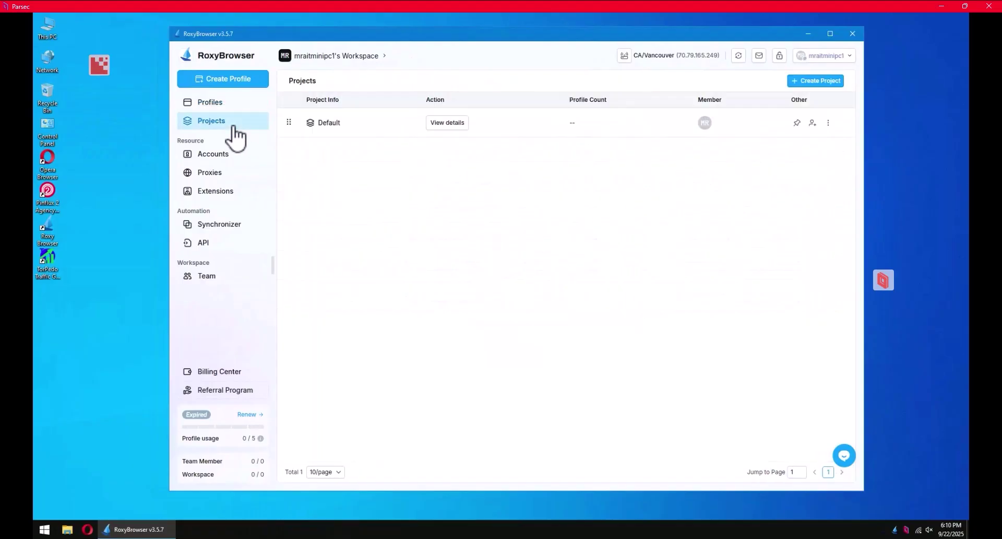
click(836, 80)
click(514, 261)
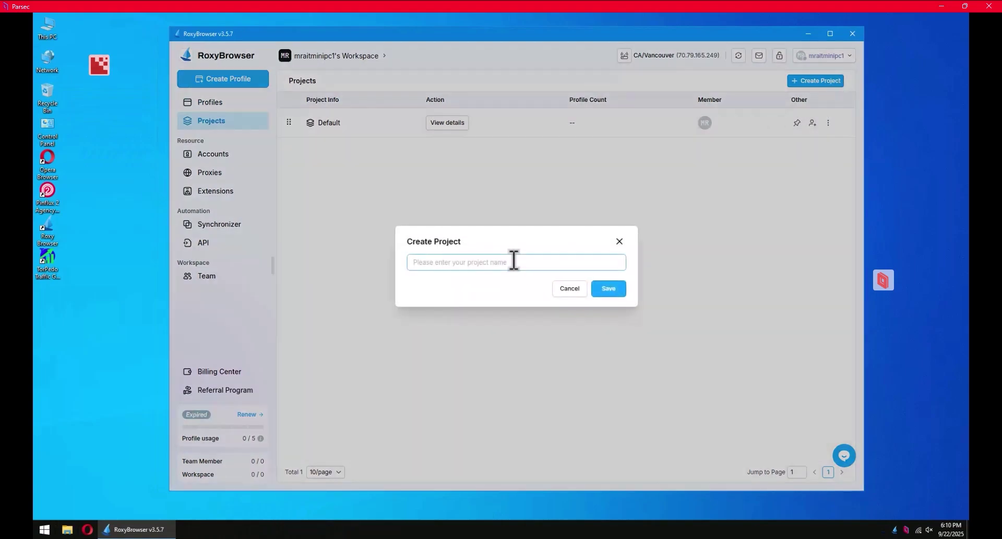
text(facebook)
click(607, 291)
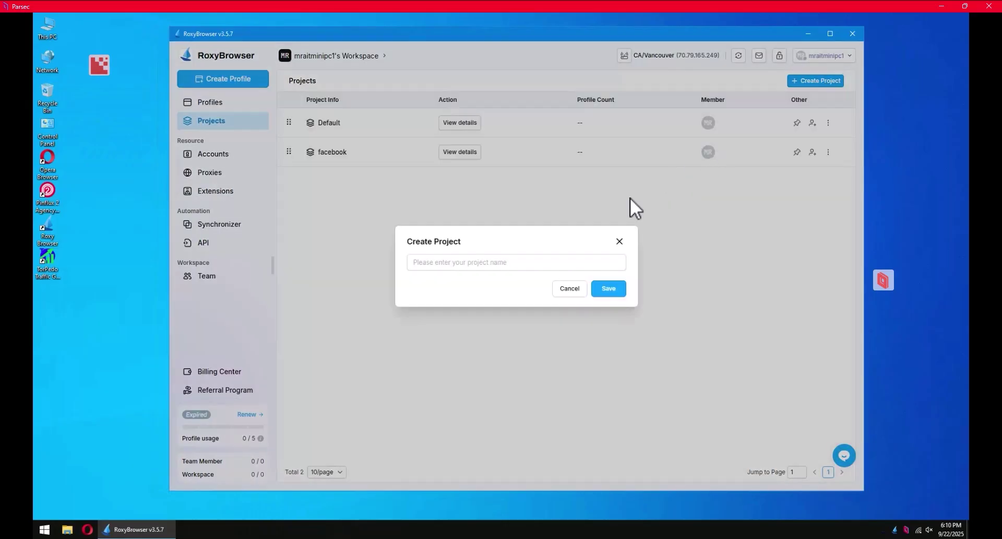
- Add a second project named blogging, view facebook's details, then open Accounts
click(530, 265)
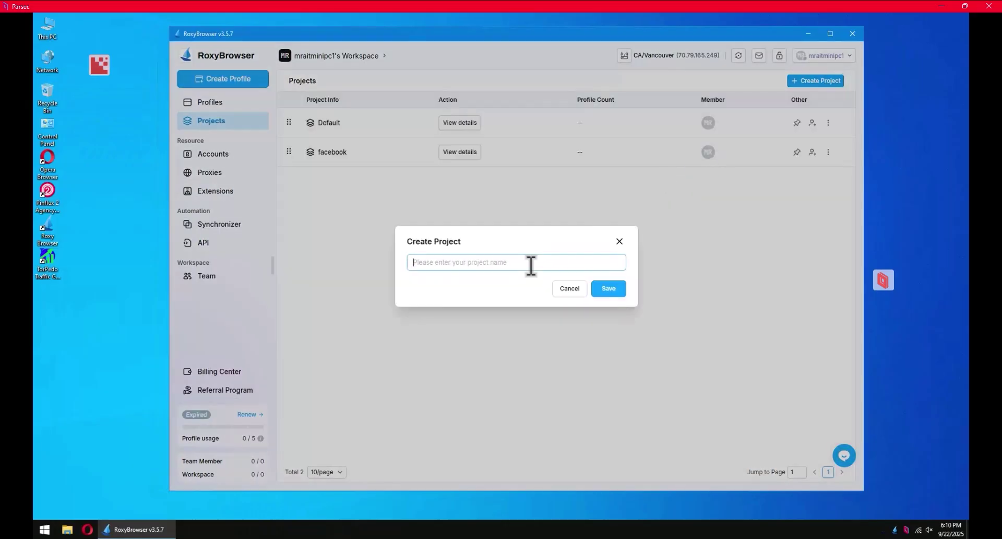
text(blogging)
click(617, 290)
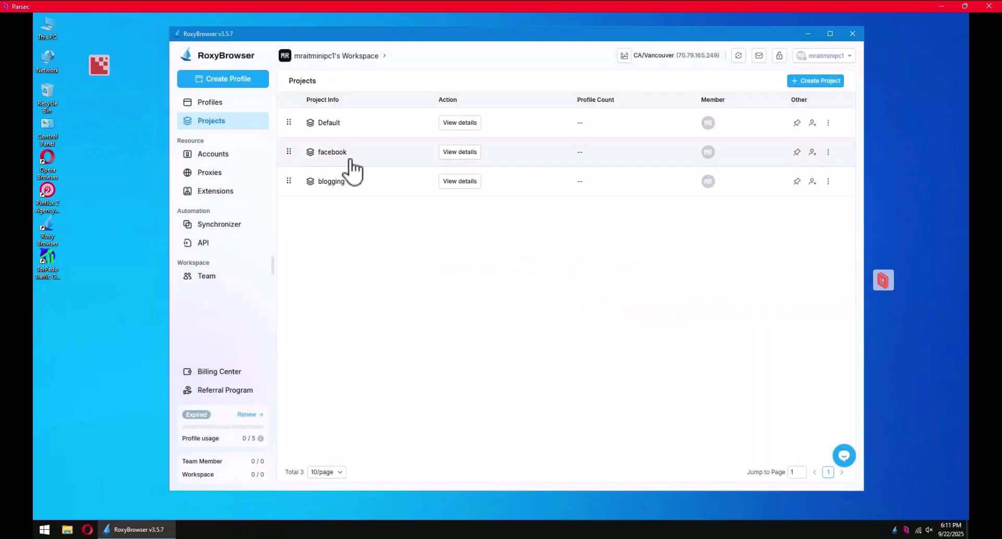
click(347, 159)
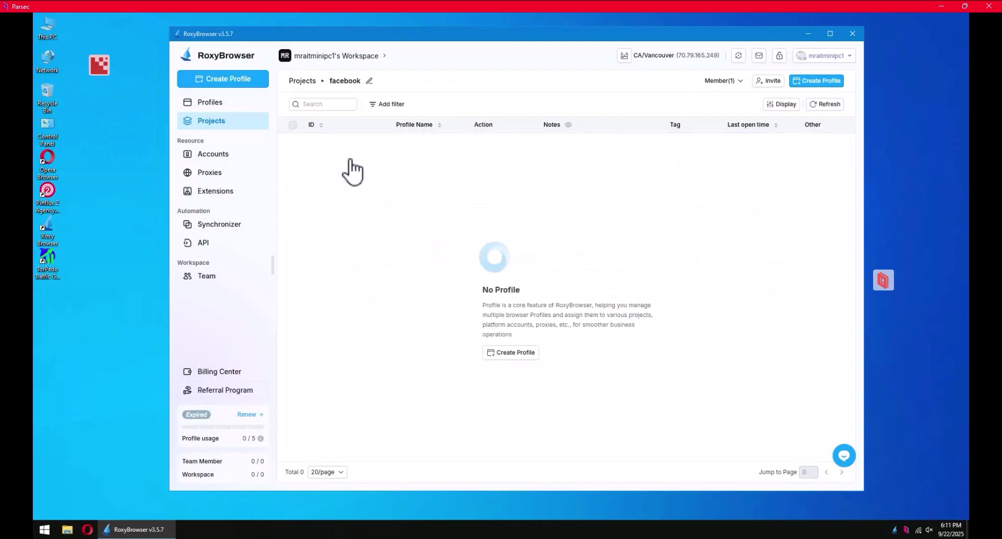
click(227, 158)
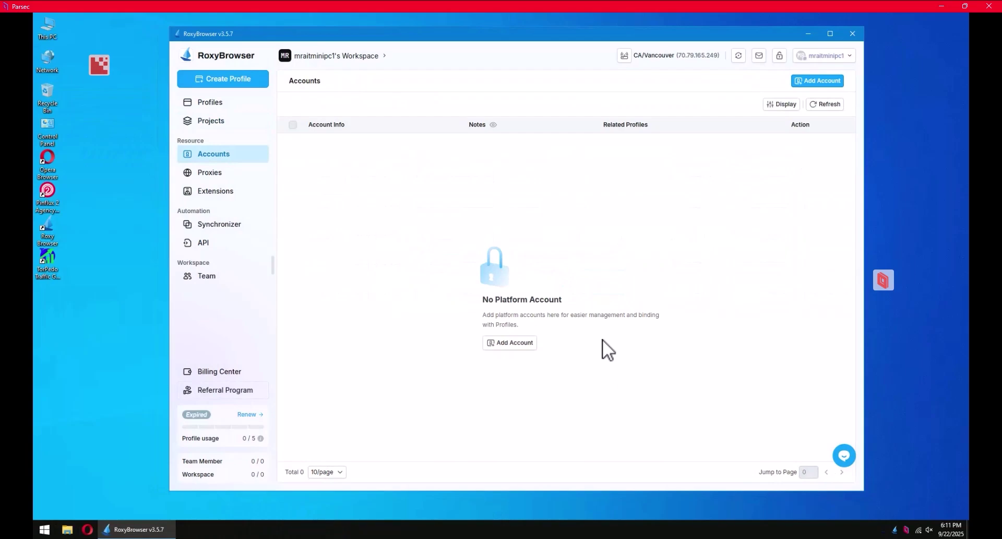
- Open the Proxies page under Resource in the sidebar
click(233, 177)
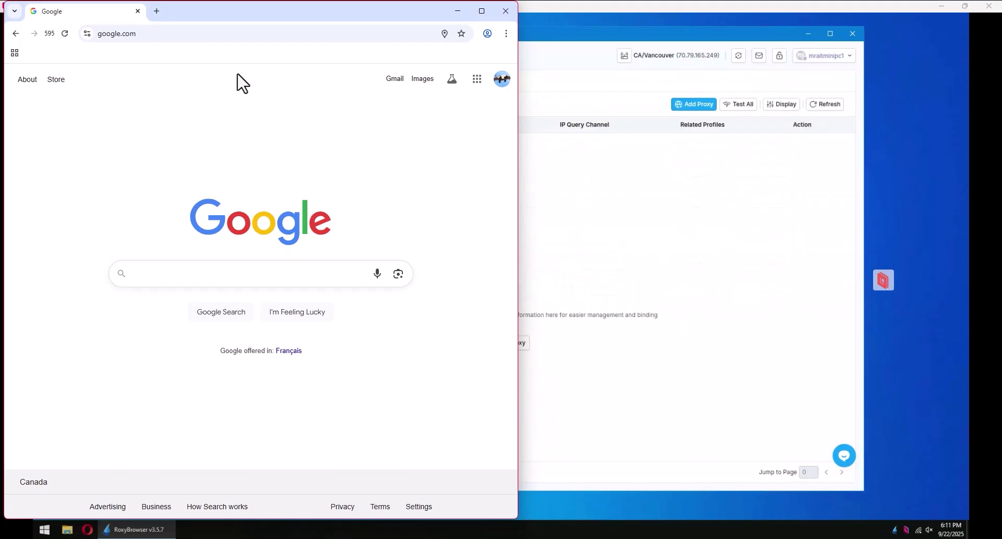
- Open a browser and load the pasted Webshare free proxy link
click(228, 31)
text(mrait.ca/go/freeproxy)
key(Return)
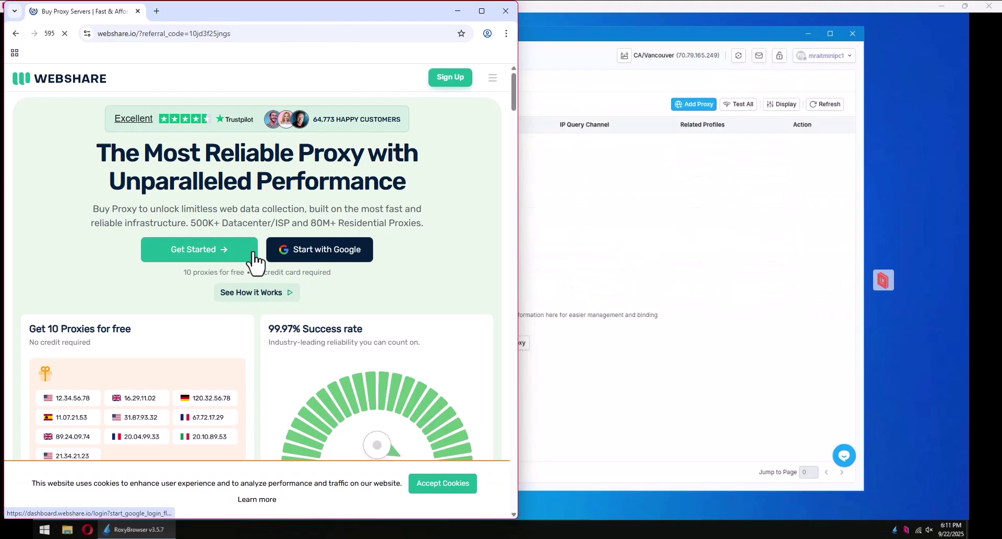
- Sign up for Webshare with a Google account and start the free plan
click(233, 253)
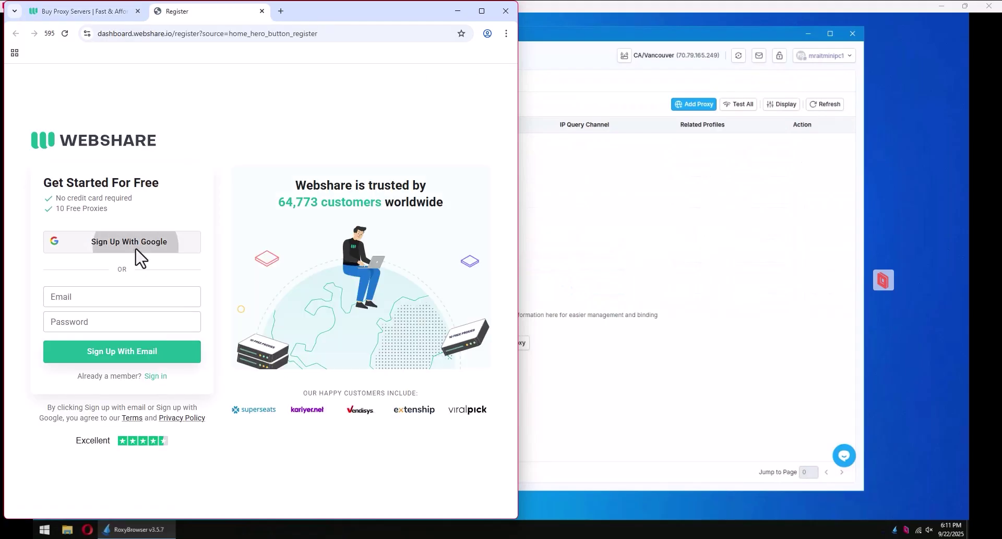
click(137, 248)
click(510, 311)
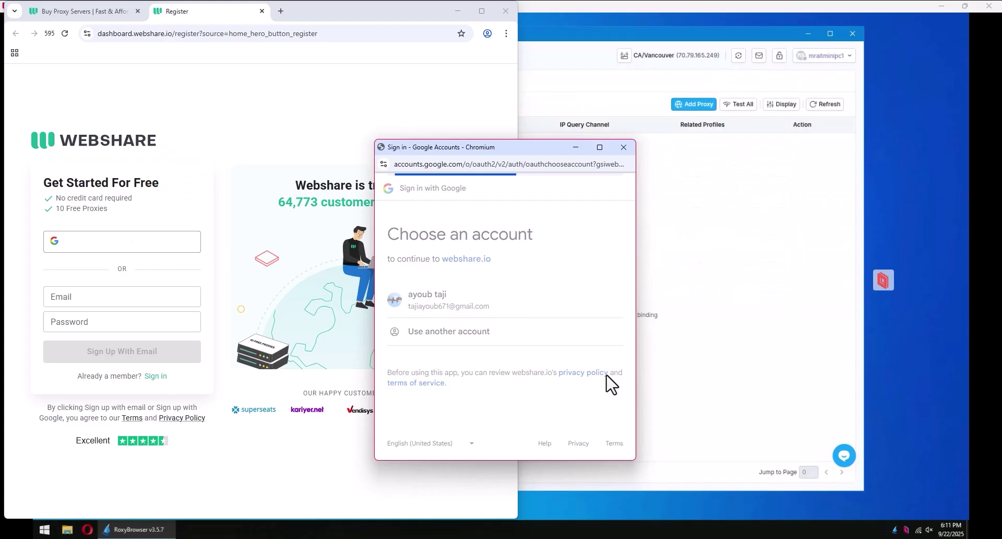
click(570, 414)
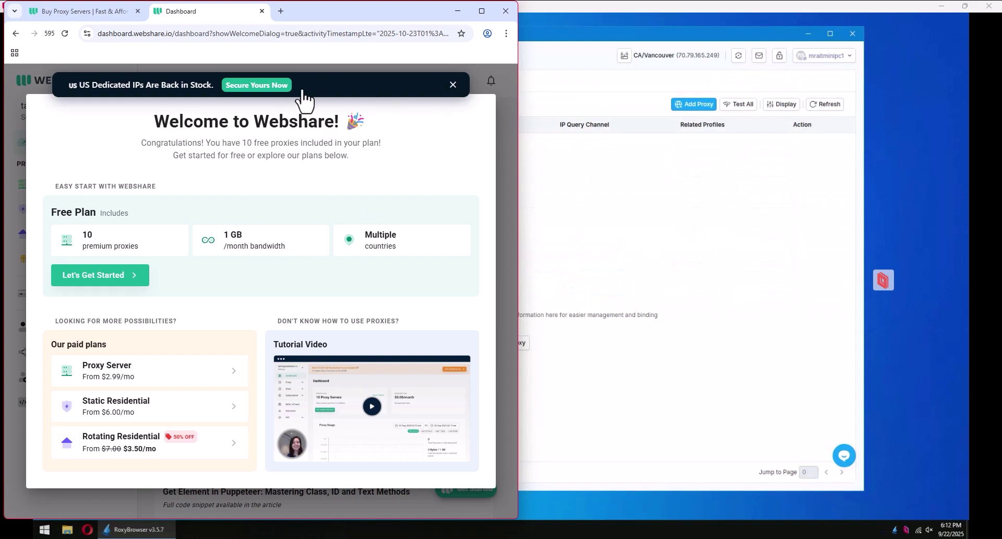
click(453, 84)
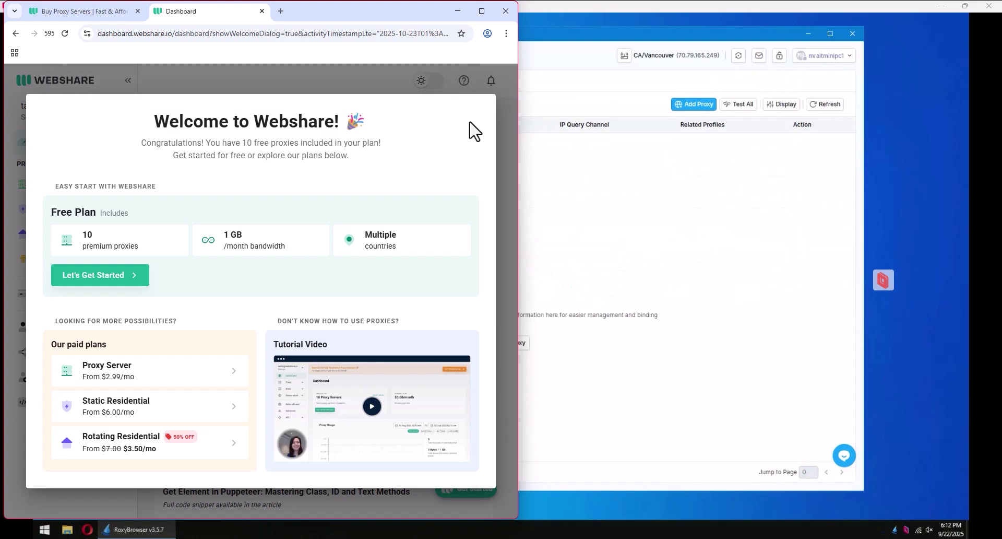
click(119, 287)
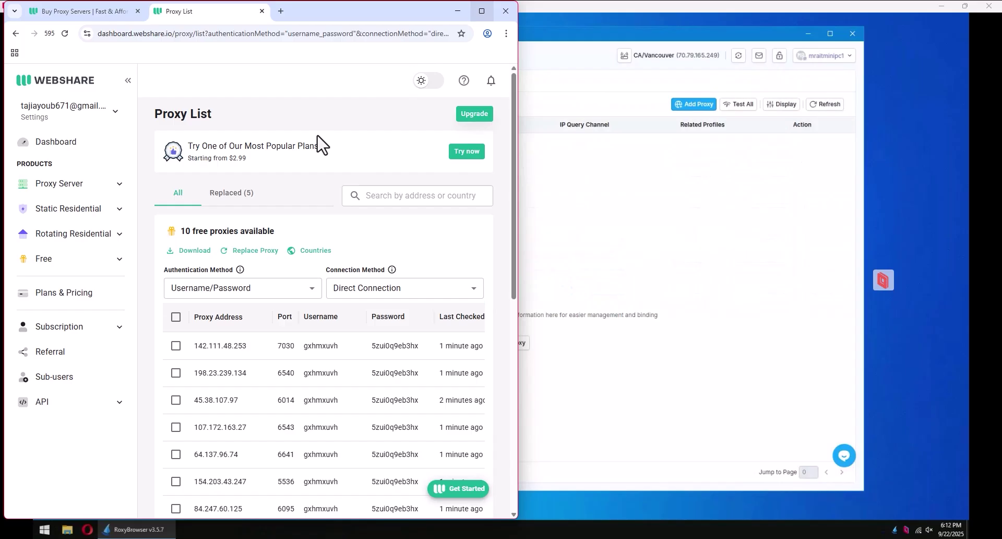
- Download the proxy list as a text file, select all ten lines, and close Notepad
click(193, 251)
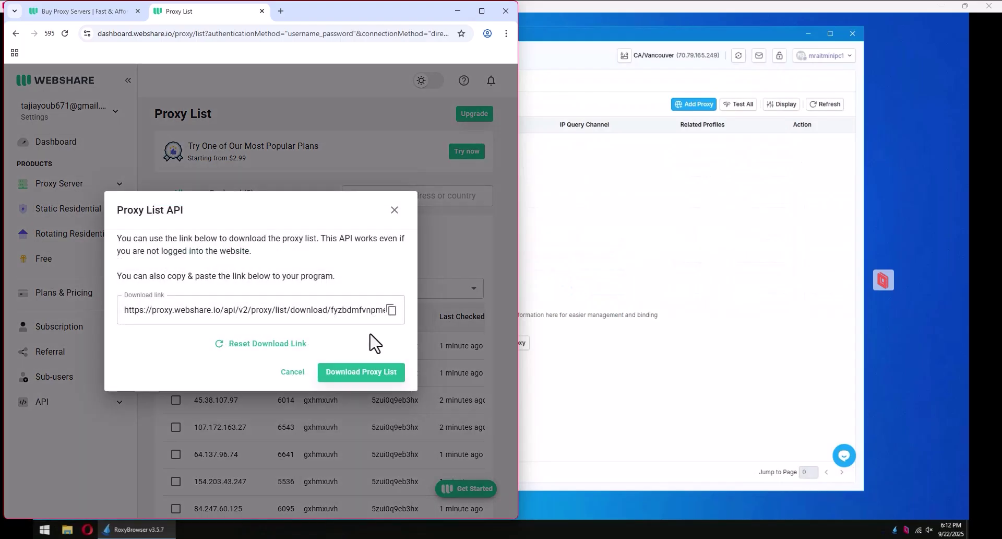
click(388, 377)
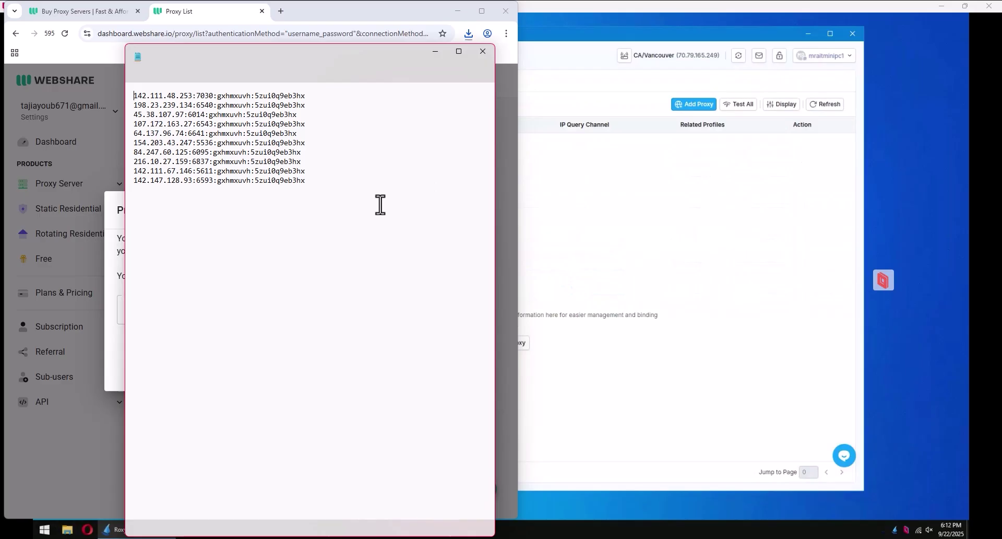
key(ctrl+a)
key(ctrl+c)
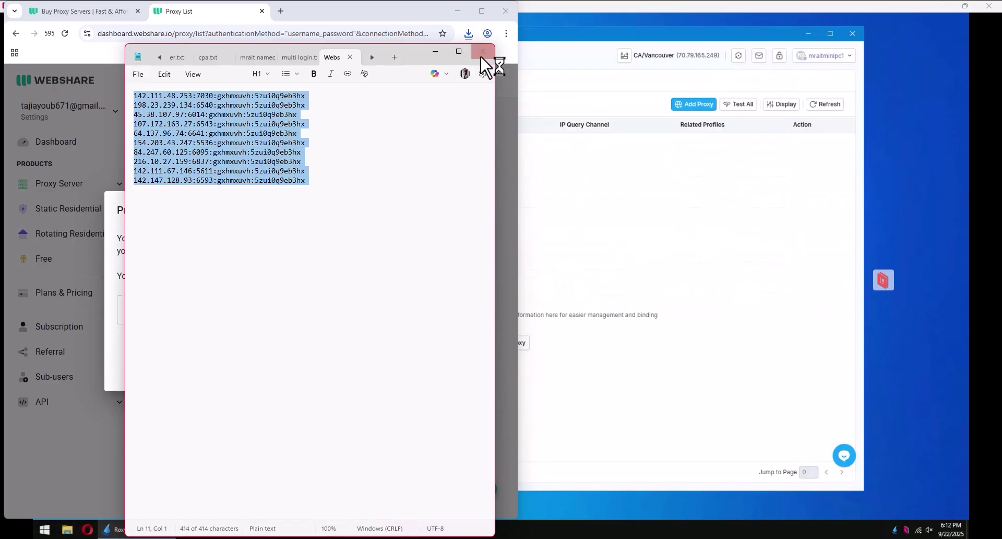
click(439, 53)
- Paste the ten Webshare SOCKS5 proxy lines into Batch Add, parse them, and save
click(458, 11)
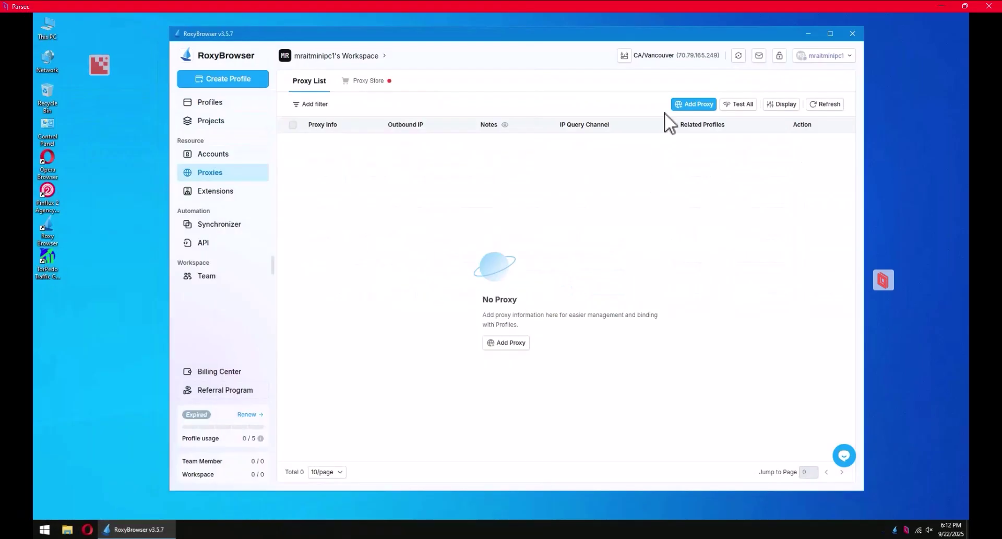
click(706, 106)
click(342, 99)
click(479, 161)
key(ctrl+v)
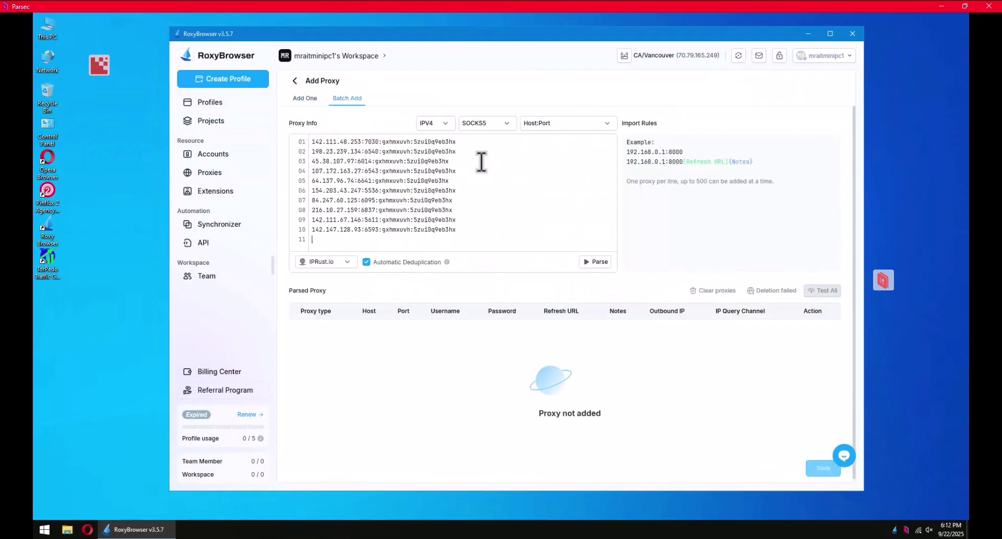
click(601, 262)
scroll(827, 469, down, 2)
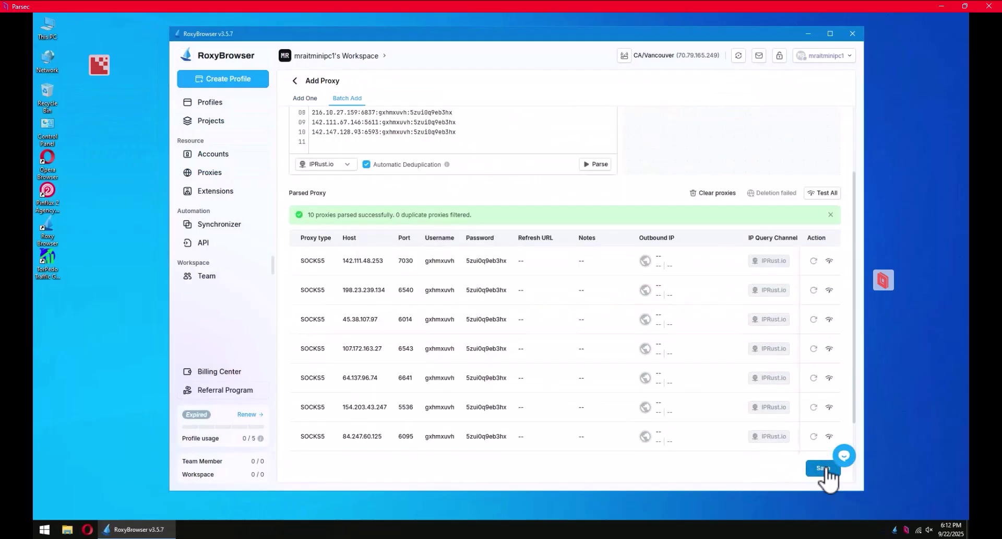
click(825, 469)
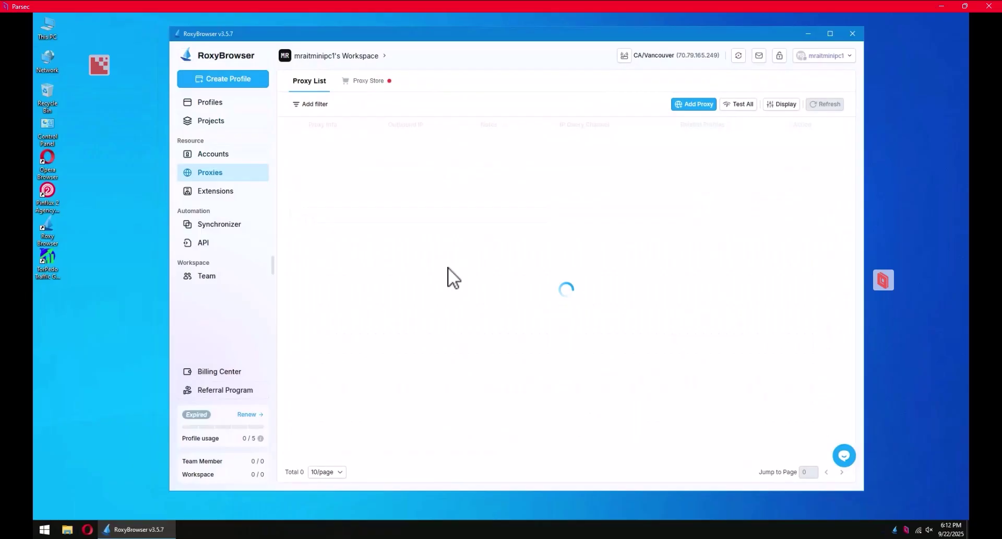
click(371, 84)
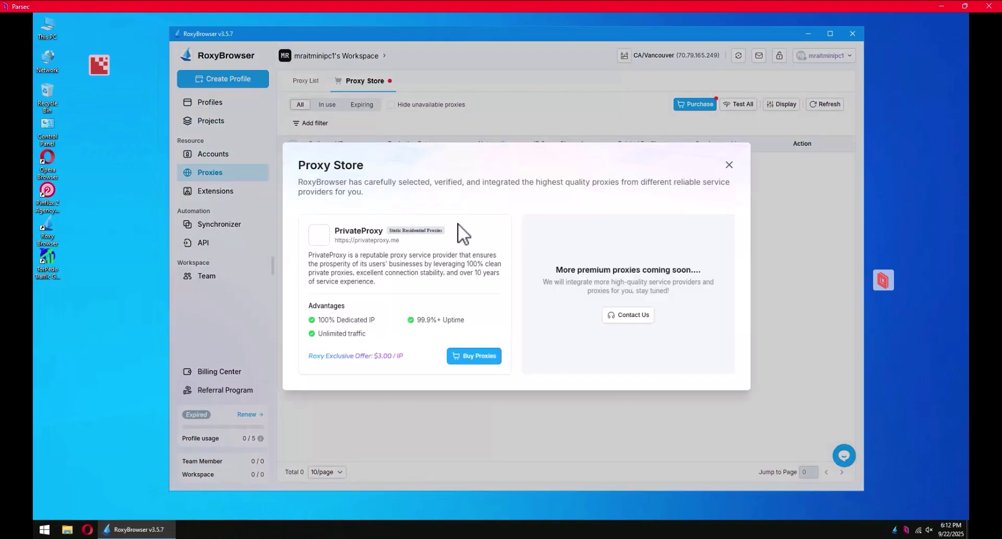
- Review the PrivateProxy offer, close the Proxy Store, and open the Extensions page
drag(390, 297, 700, 194)
click(729, 165)
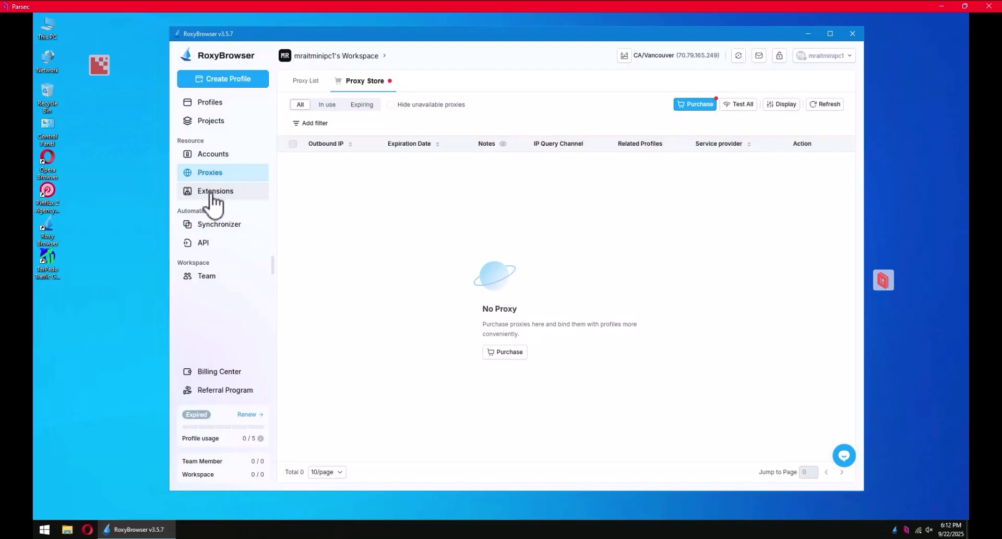
click(213, 192)
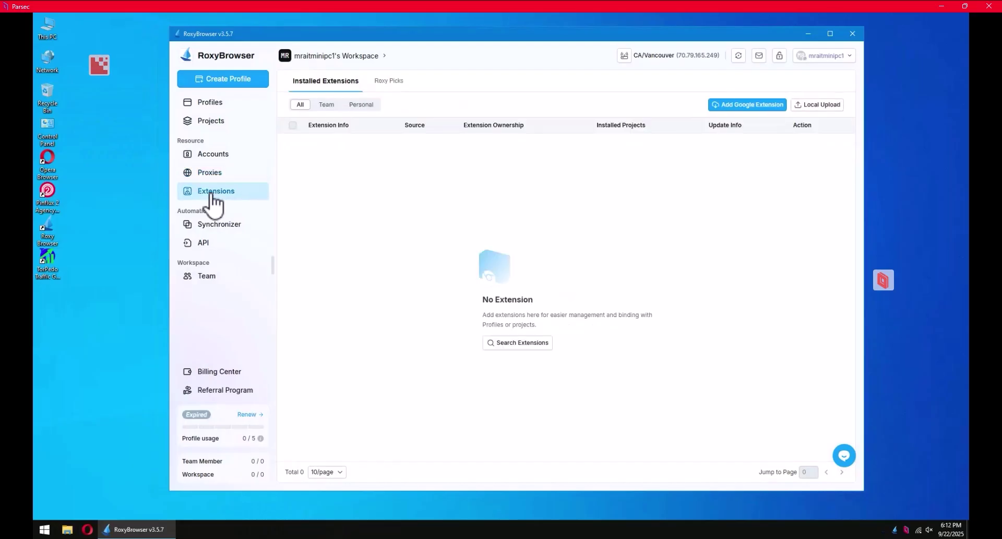
click(389, 83)
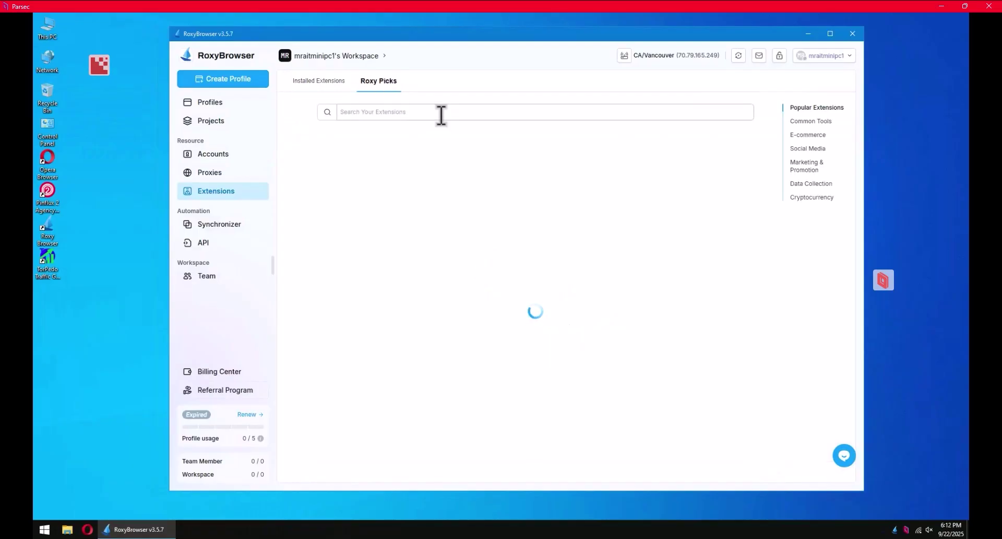
drag(808, 212, 809, 107)
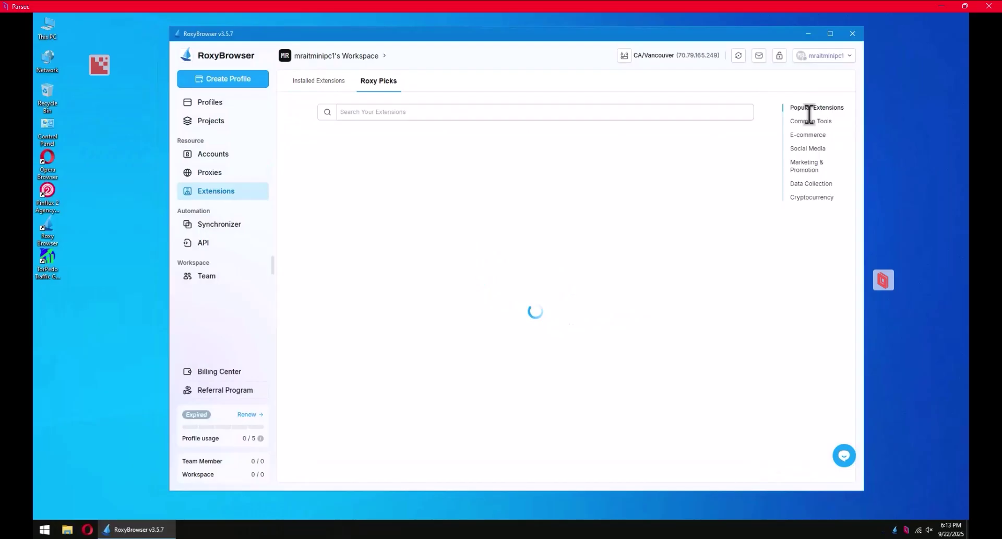
click(429, 113)
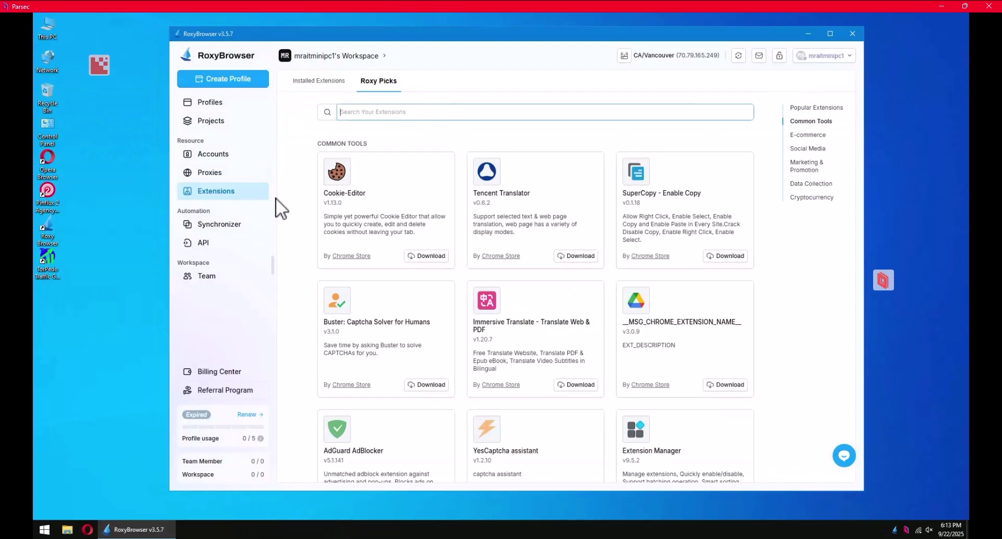
click(301, 83)
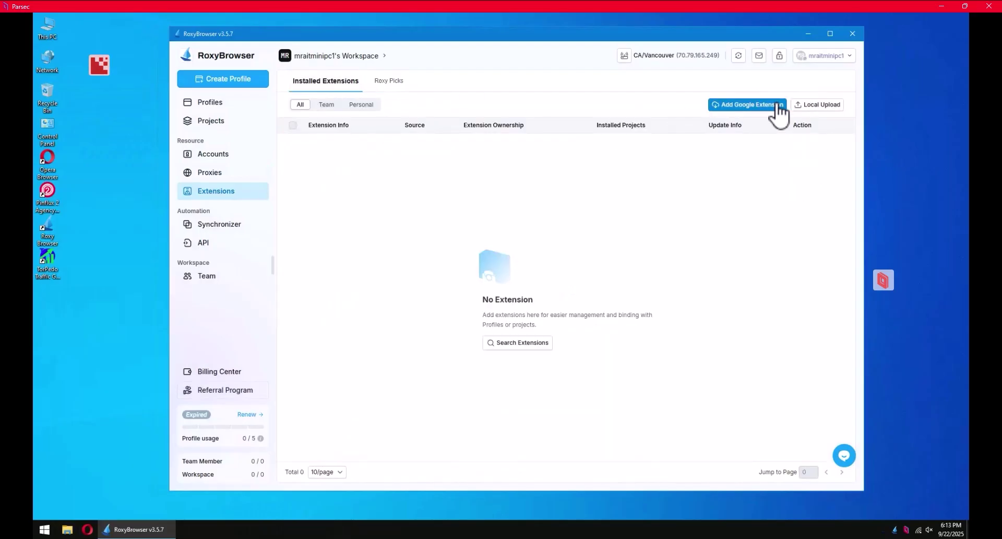
click(772, 105)
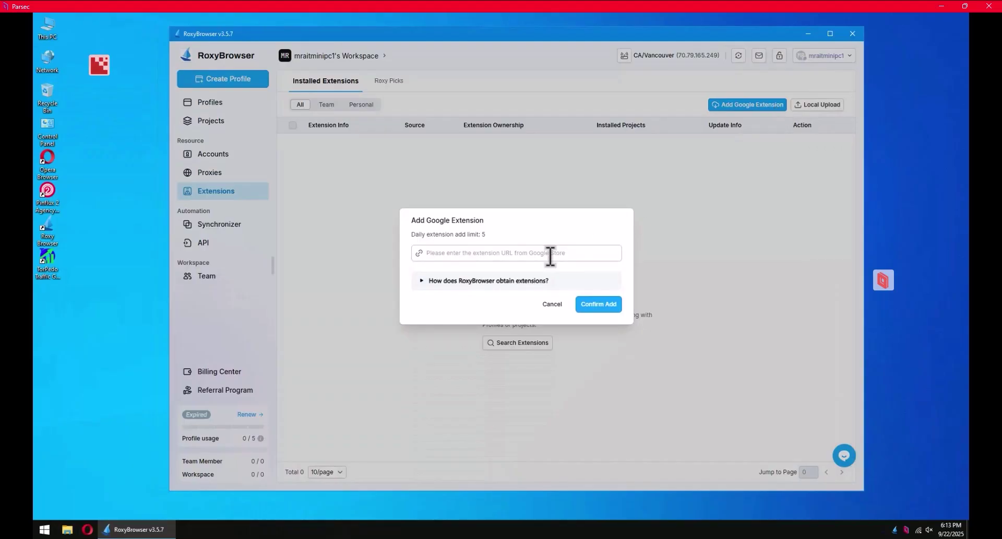
click(639, 297)
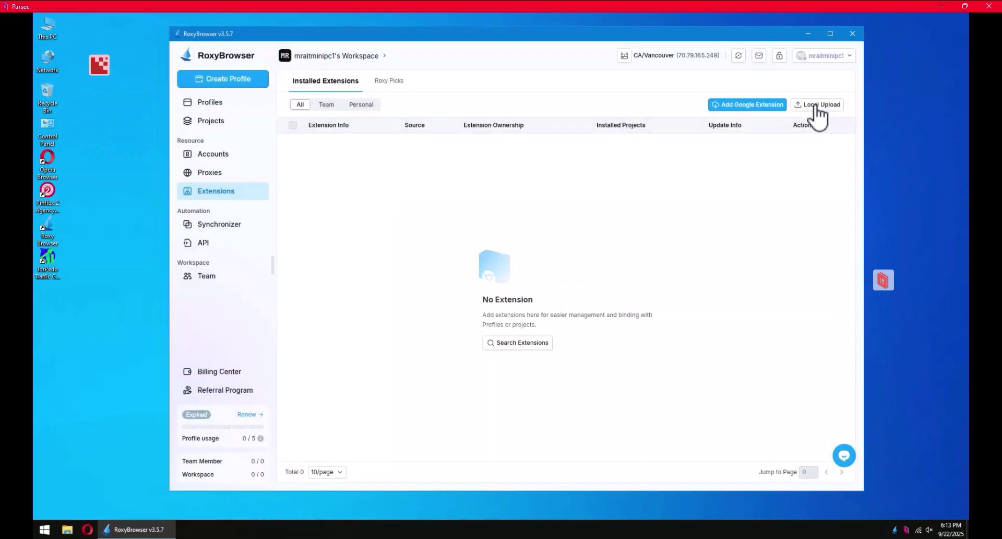
click(817, 106)
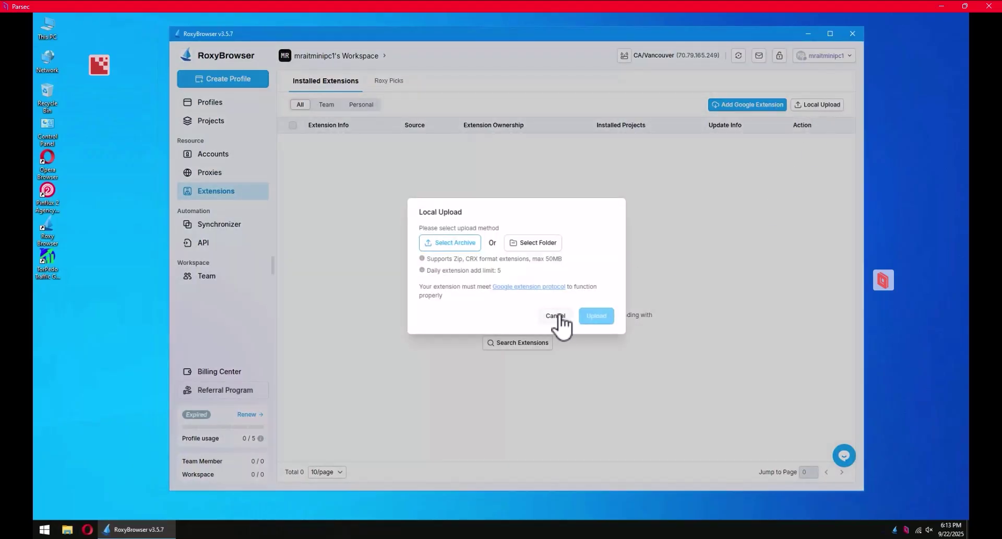
click(558, 315)
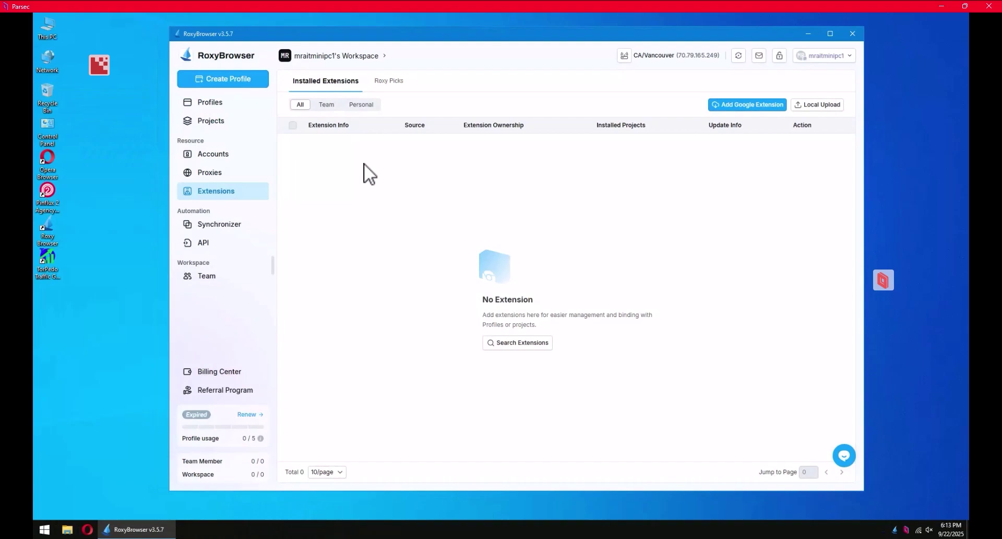
click(220, 230)
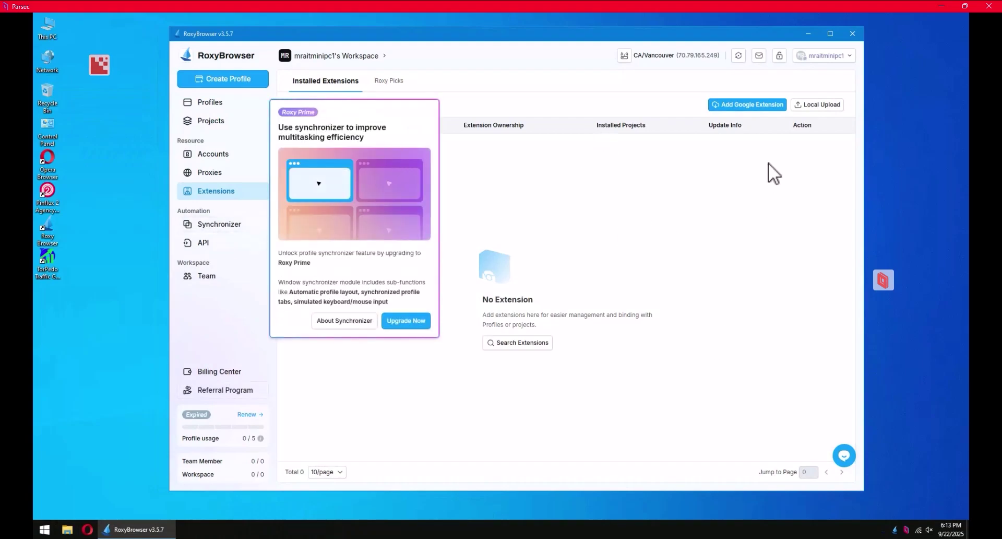
click(559, 146)
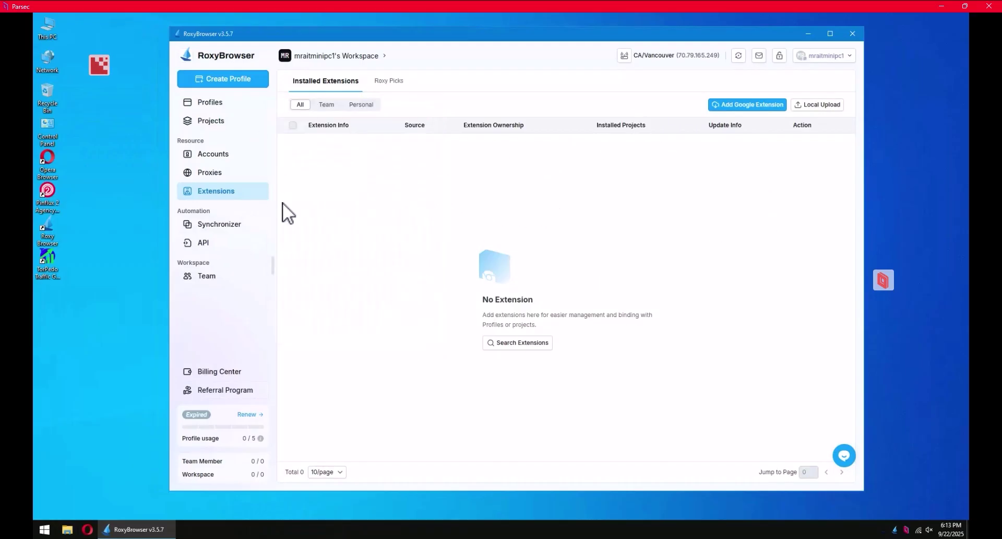
- Read the API overview and documentation text, then open the Team page
click(213, 244)
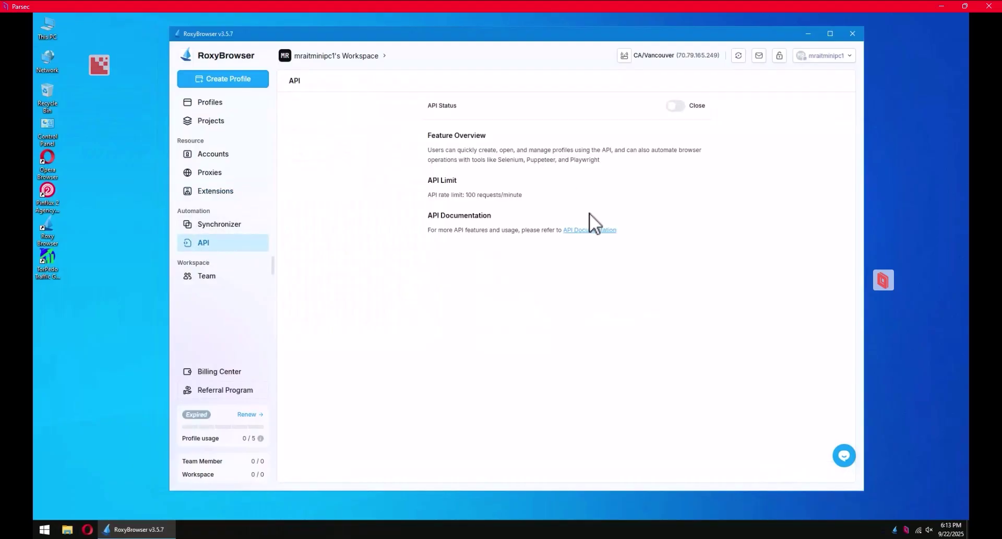
drag(430, 139, 741, 263)
click(631, 199)
drag(447, 136, 756, 243)
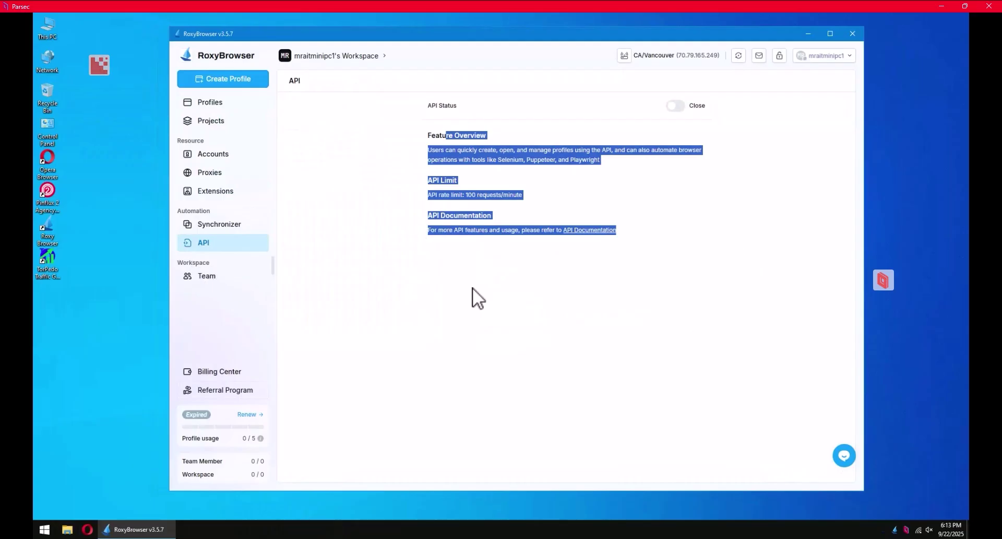
click(233, 279)
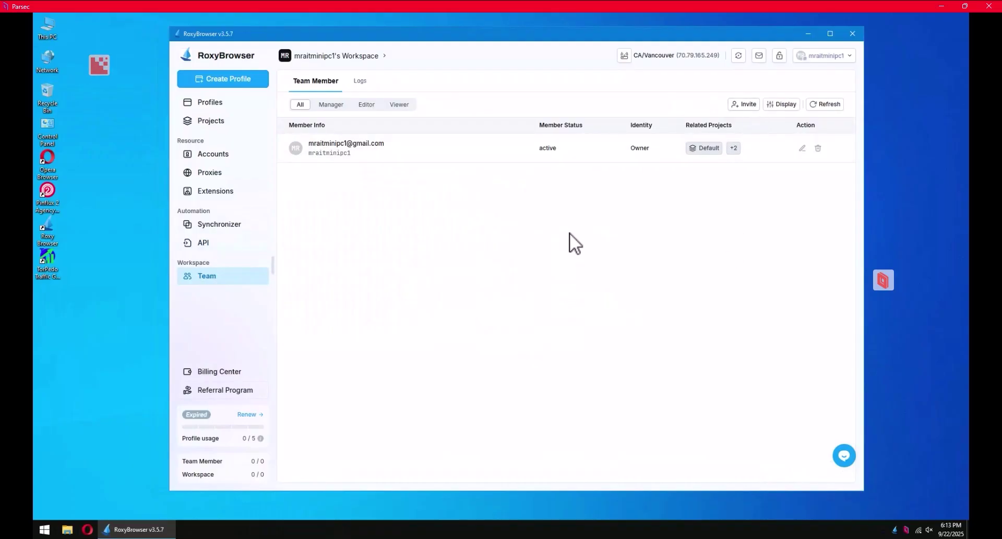
- Reposition the RoxyBrowser window slightly left, then further right on the desktop
mouse_move(549, 39)
mouse_down()
mouse_move(517, 45)
mouse_move(535, 45)
mouse_up()
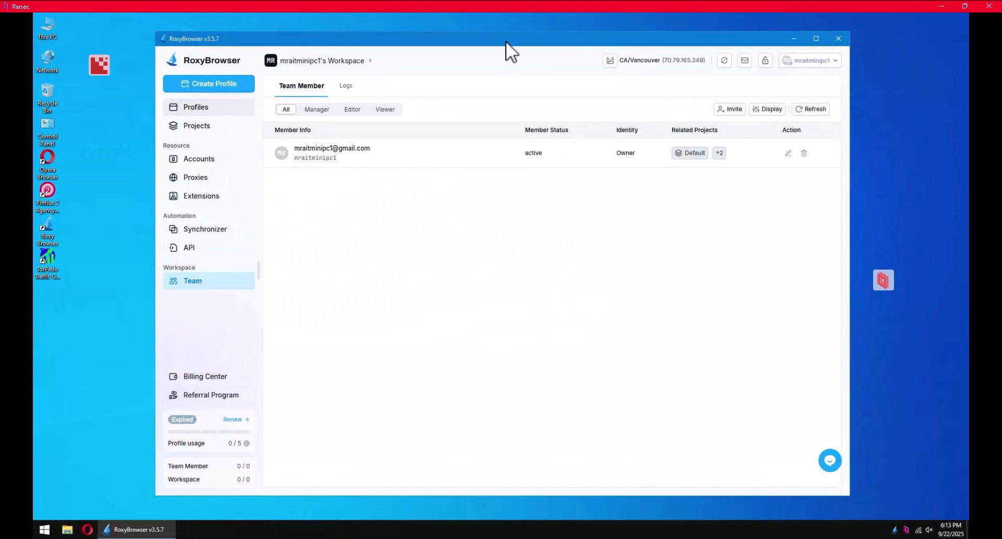
drag(512, 37, 551, 35)
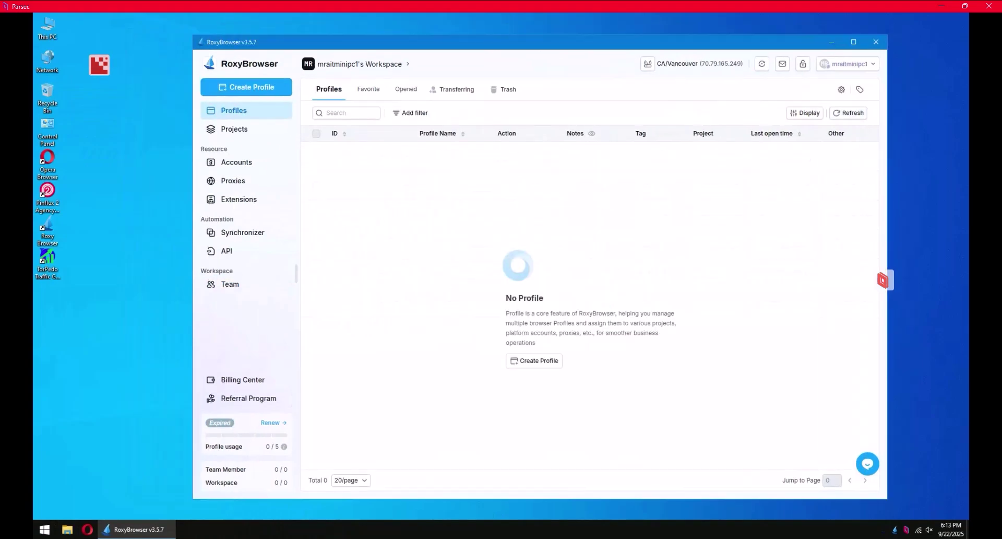